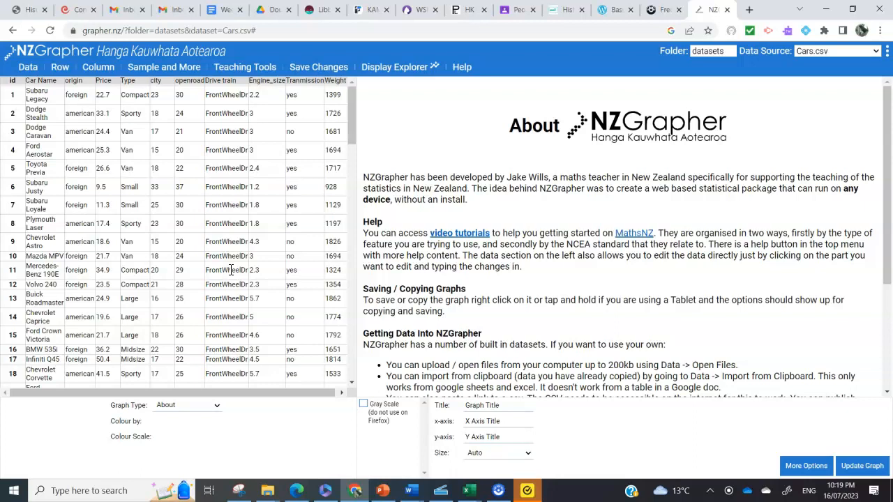
- Load the Marathon.csv sample dataset
left_click(858, 51)
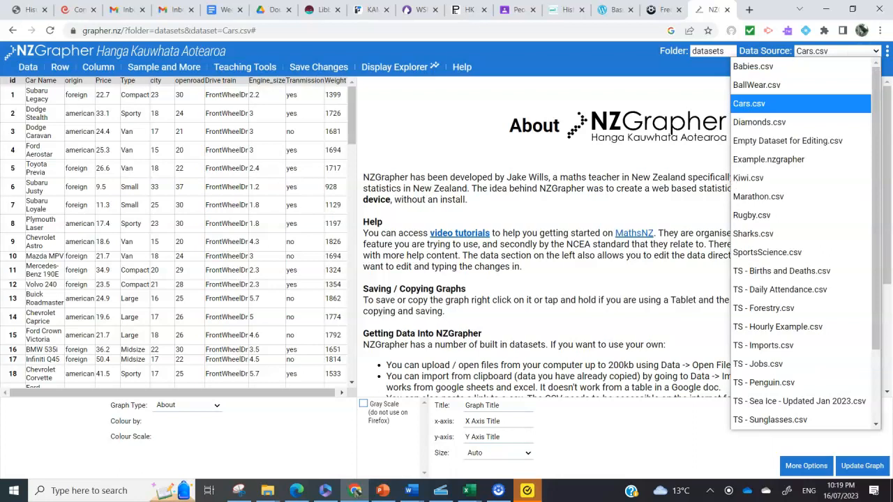
left_click(758, 196)
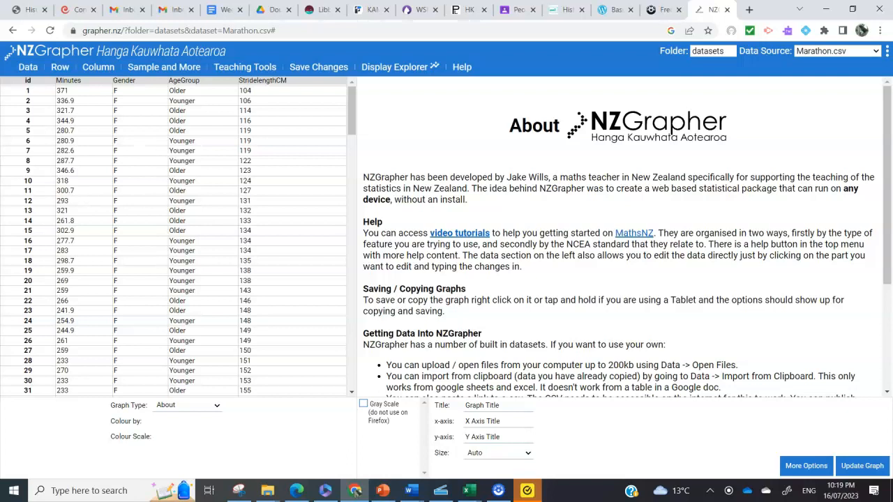
- Switch to the Book2 workbook in Excel and widen column B so the Height (cm) header fits
mouse_move(468, 490)
left_click(525, 462)
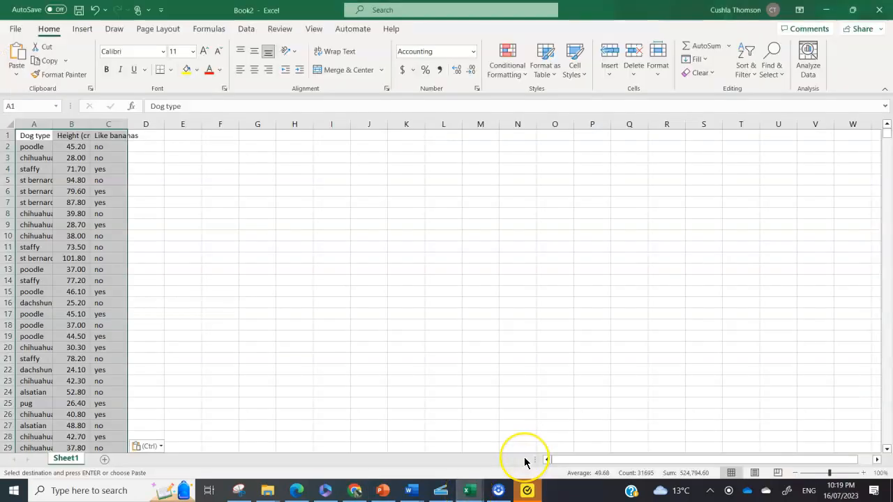
left_click(183, 191)
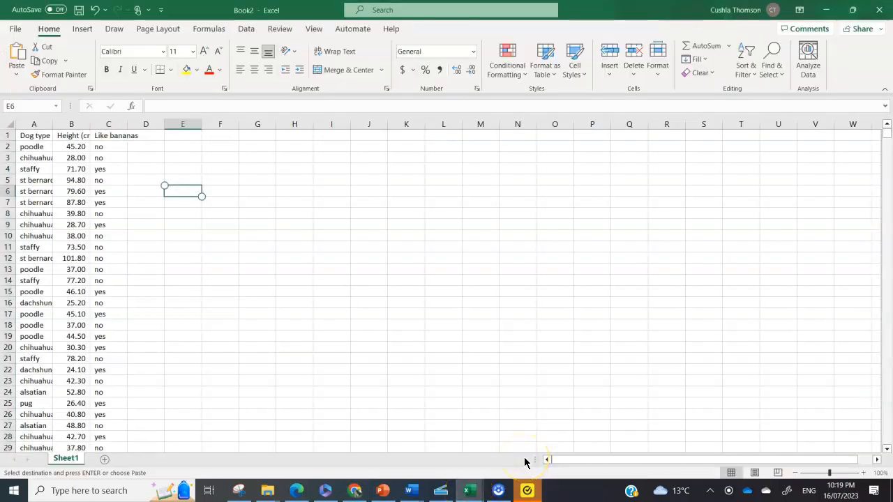
left_click_drag(89, 123, 139, 125)
- Examine the dog type, height and banana preference recorded across the first dog's row
left_click(36, 146)
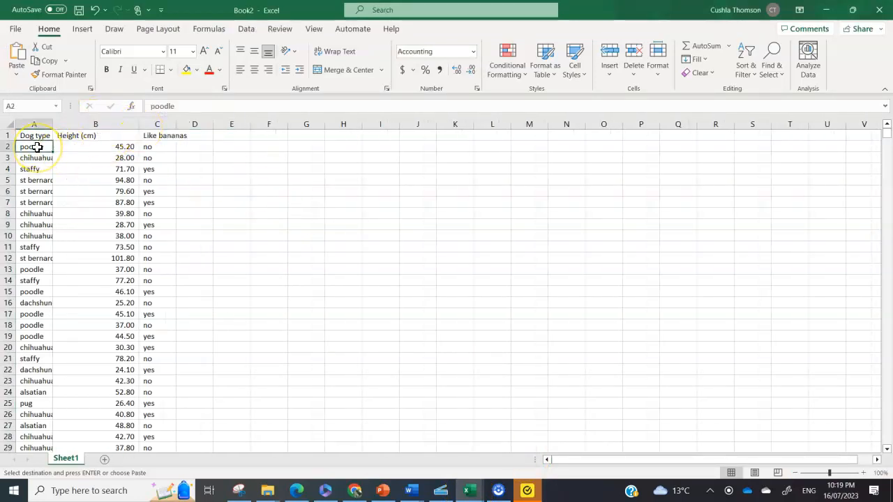
key("Right")
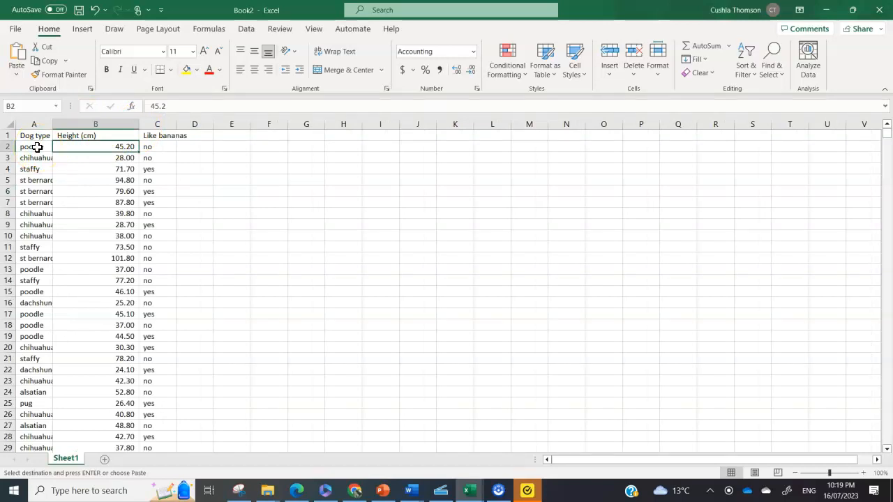
key("Right")
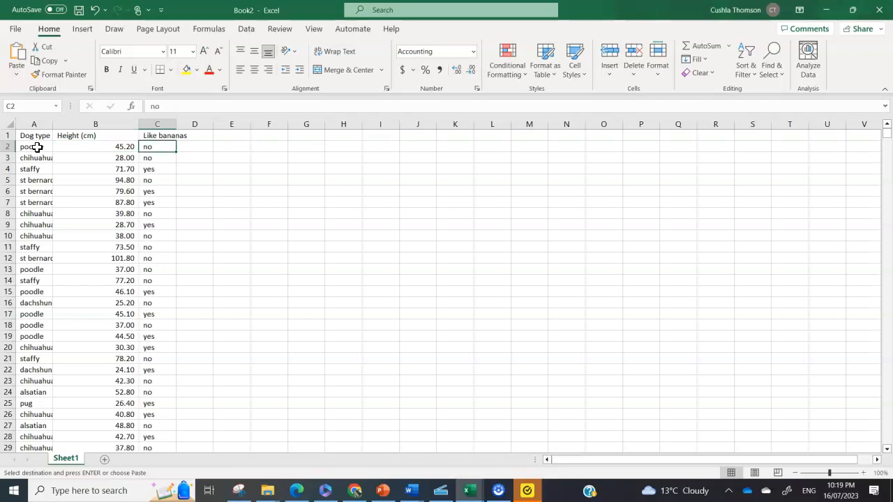
key("Left")
key("Left")
key("Right")
key("Right")
key("Left")
key("Left")
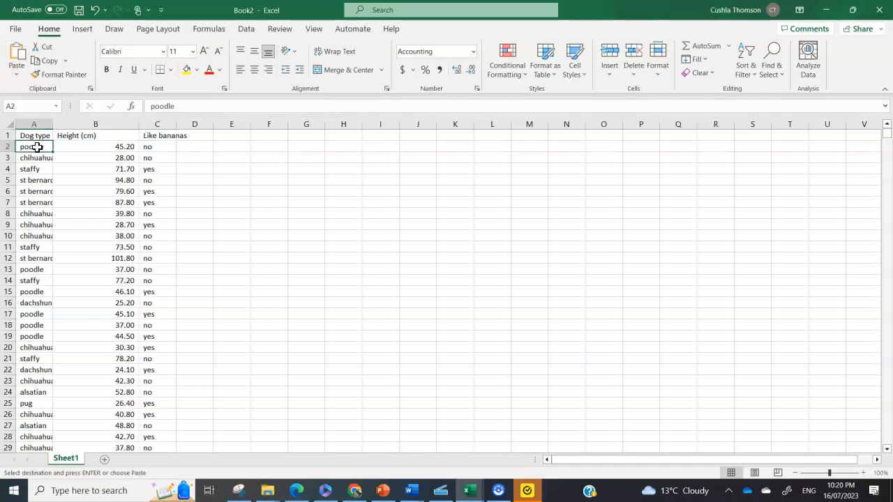
key("Right")
key("Left")
- Look through the dog records down past row 400 and return to the start of the table
key("Page_Down")
key("Page_Down")
key("Page_Down")
key("Page_Down")
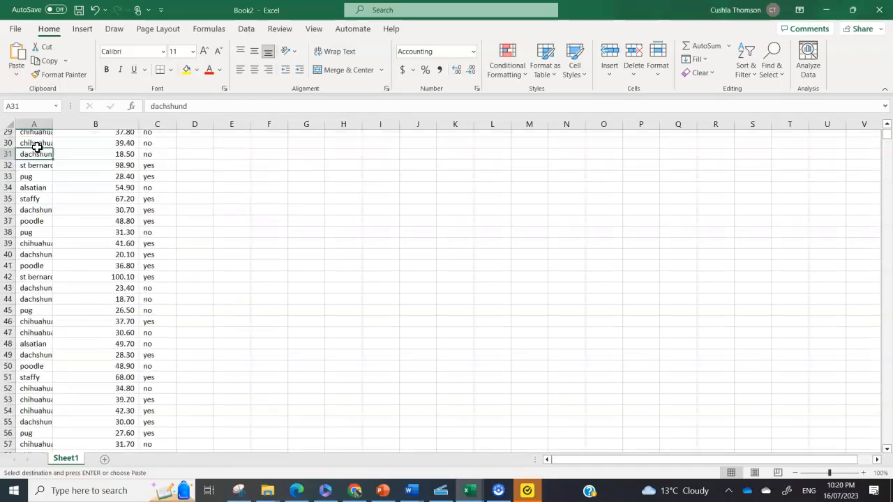
key("Page_Down")
key("Page_Down")
key("Page_Down")
key("Page_Down")
key("Down")
key("Down")
key("Down")
key("Down")
key("Down")
key("Down")
key("Down")
key("Down")
key("Down")
key("Down")
key("Down")
key("Down")
key("Down")
key("Down")
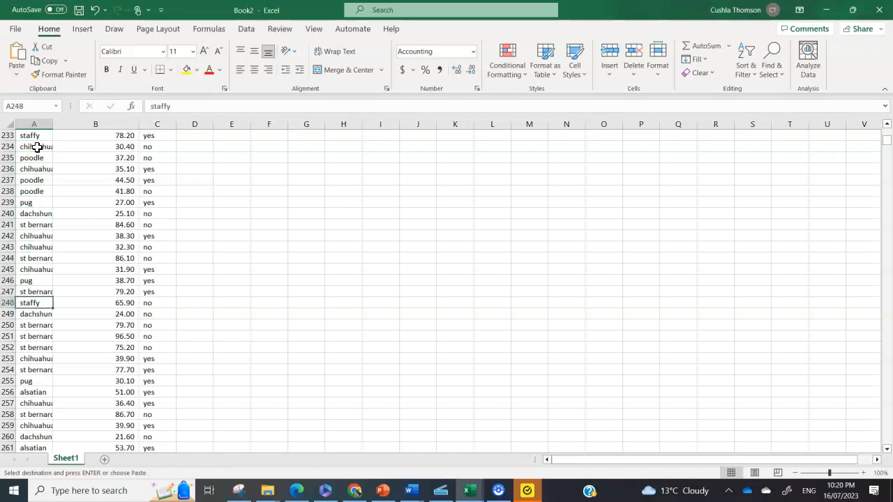
key("Right")
key("Right")
key("Left")
key("Left")
key("Down")
key("Down")
key("Down")
key("Down")
key("Down")
key("Down")
key("Down")
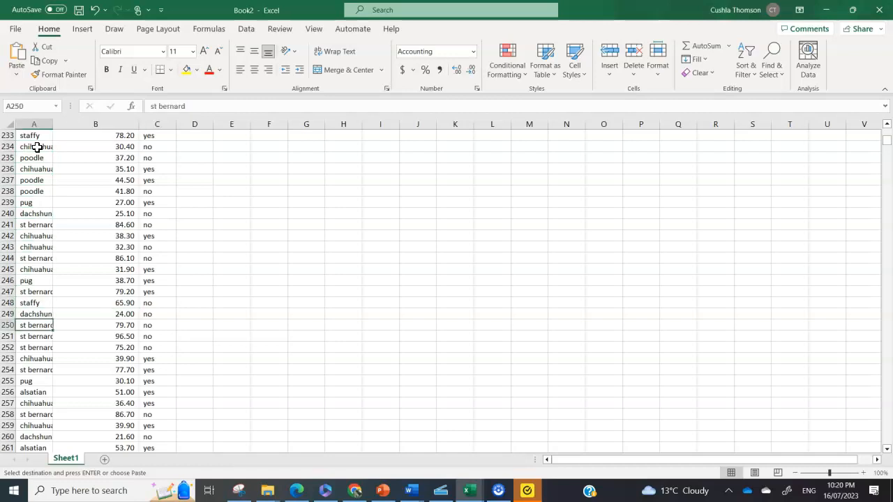
key("Down")
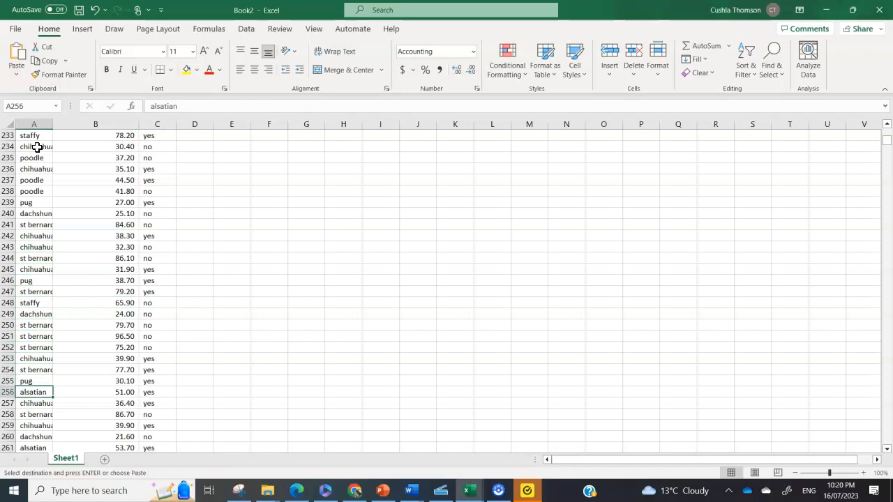
key("Down")
key("Down")
key("Down")
key("Down")
key("Down")
key("Down")
key("Down")
key("Down")
key("Down")
key("Down")
key("Down")
key("Down")
key("Down")
key("Down")
key("Down")
key("Down")
key("Down")
key("Down")
key("Down")
key("Down")
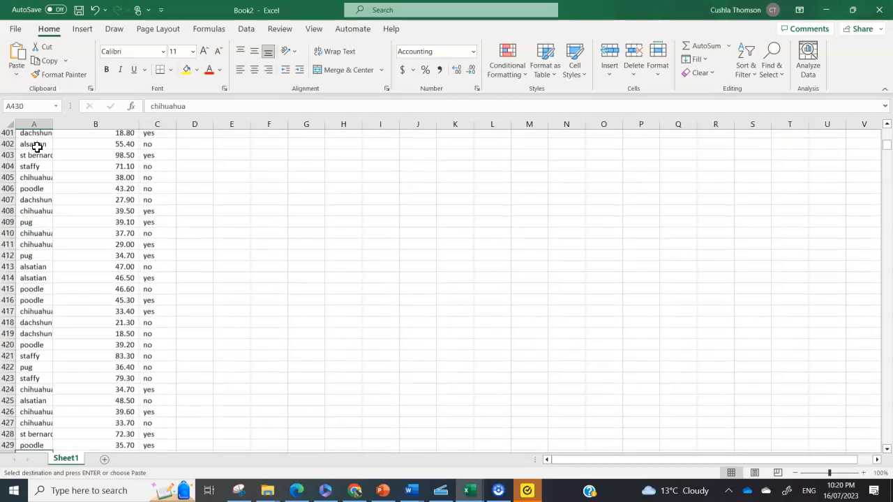
key("Up")
key("Up")
key("Up")
key("Up")
key("Up")
key("Up")
key("Up")
key("Up")
key("Up")
key("Up")
key("Up")
key("Up")
key("Up")
key("Up")
key("Up")
key("Up")
key("Up")
key("Up")
key("Up")
key("Up")
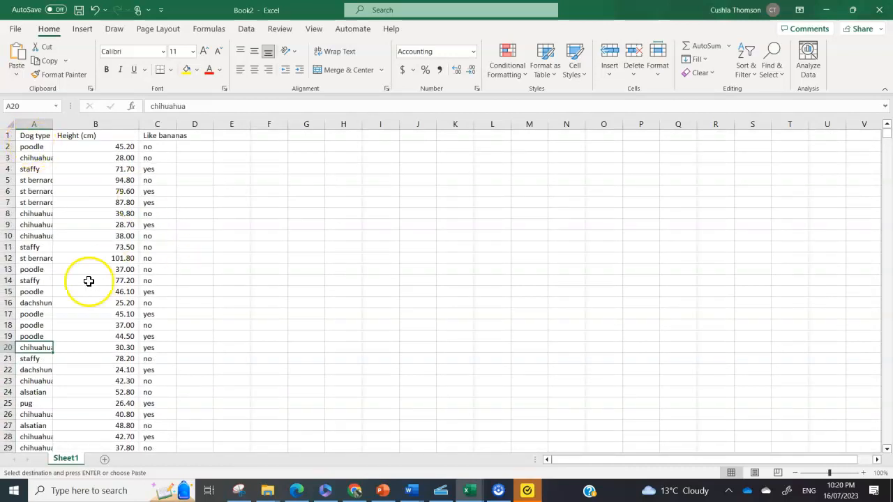
- Select and copy the entire dog table, from the Dog type, Height (cm) and Like bananas headers to the last row
left_click(31, 137)
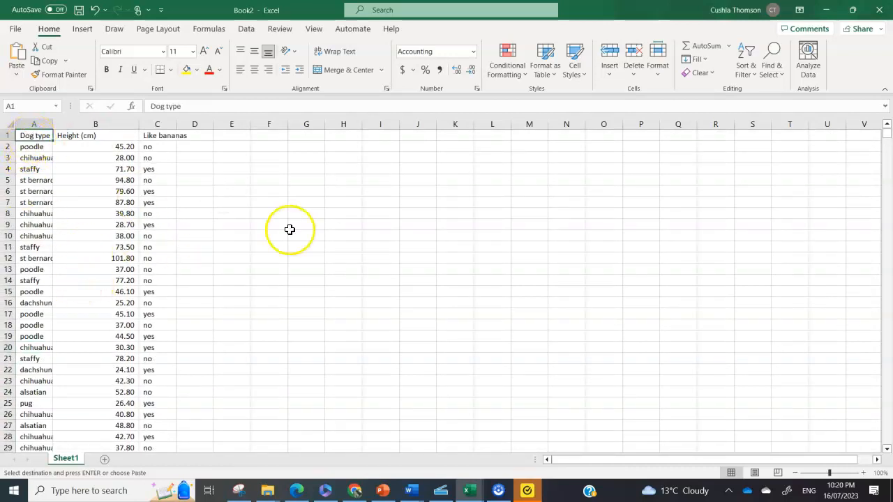
type("Dog type\tHeight (cm)\tLike bananas")
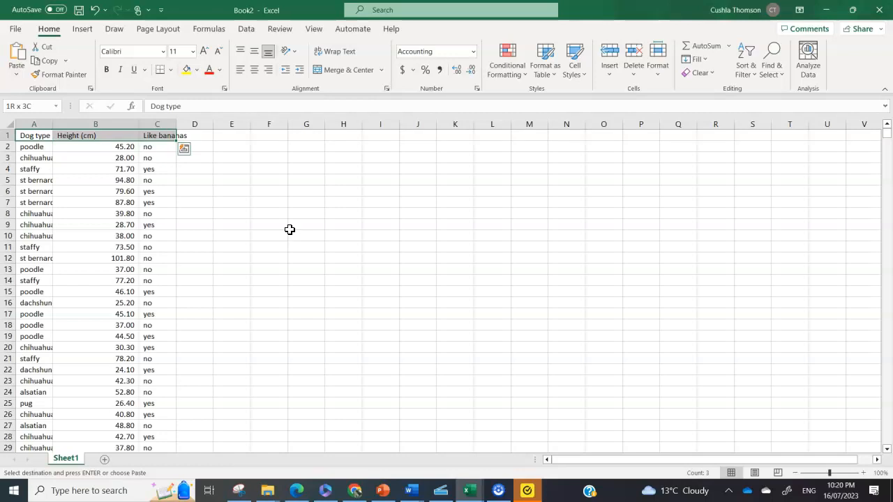
key("ctrl+shift+Down")
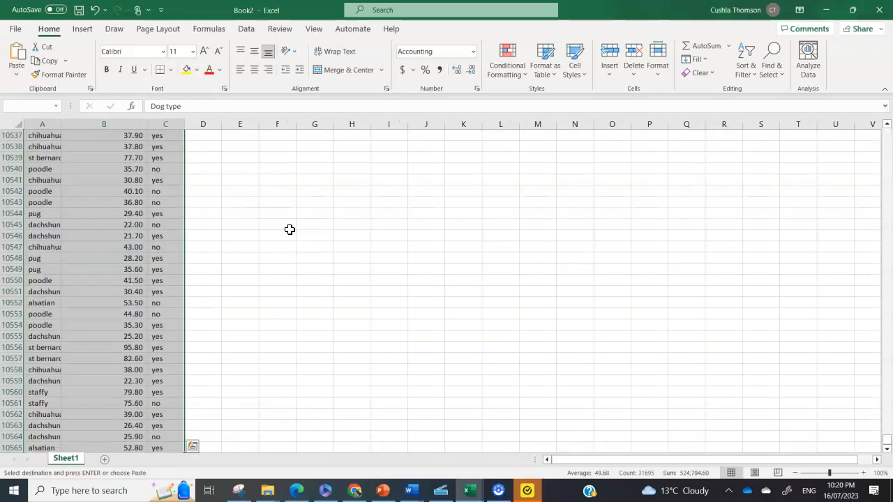
key("ctrl+q")
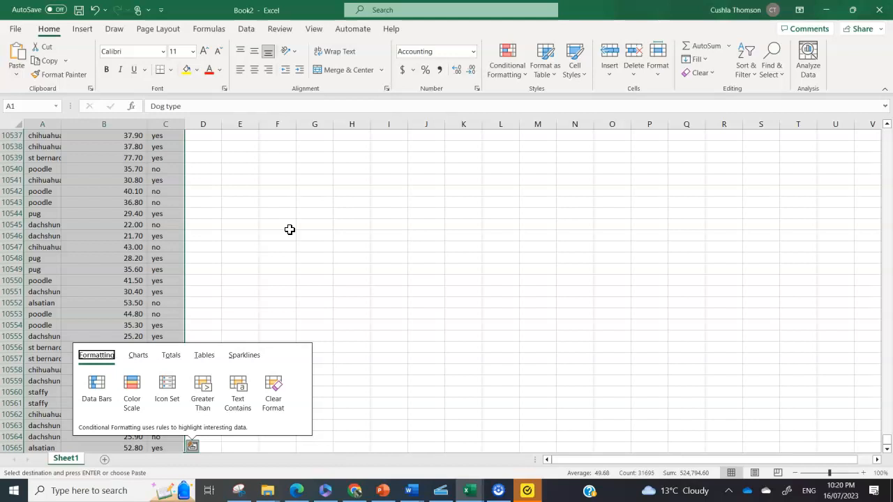
- Switch to NZGrapher in Chrome, import the copied dog table from the clipboard and check its rows
left_click(354, 490)
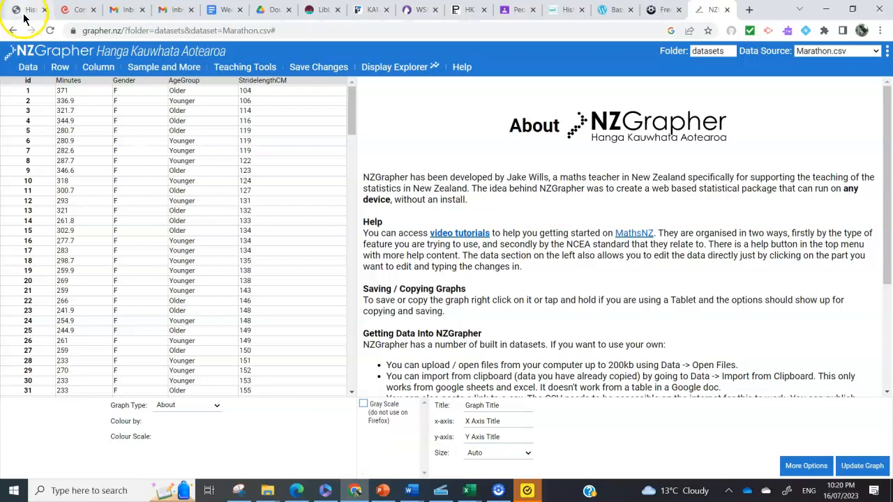
left_click(26, 71)
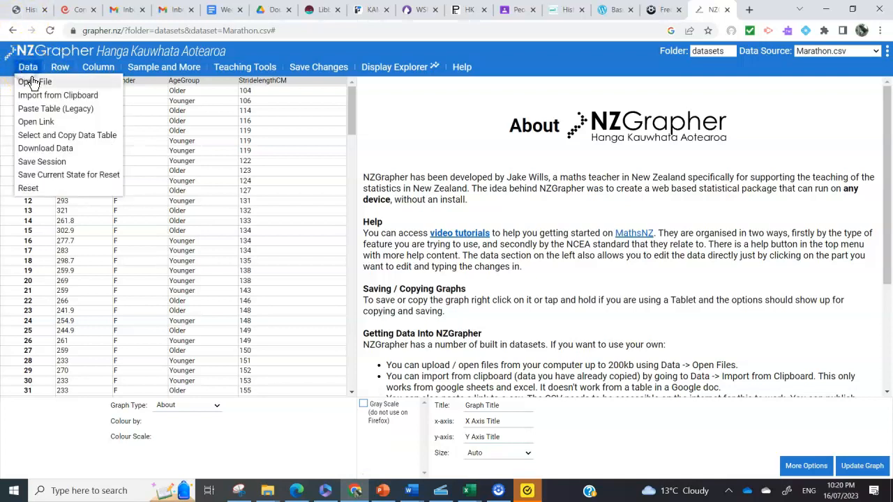
left_click(60, 96)
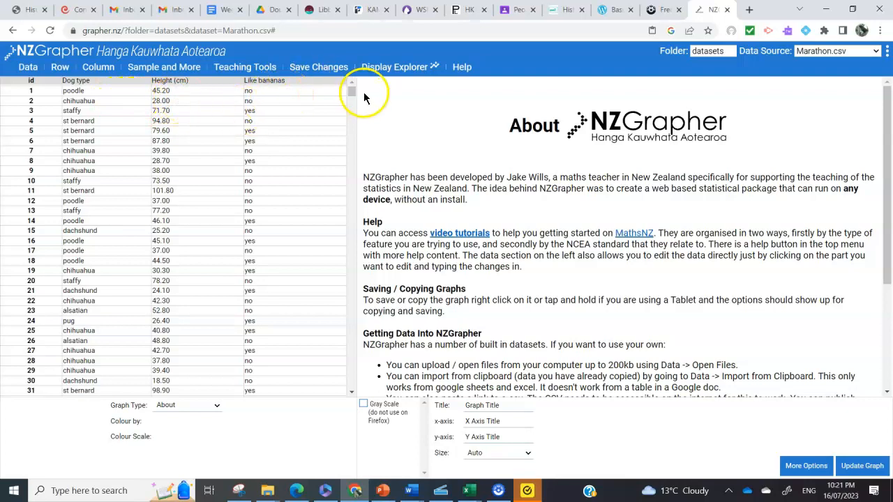
left_click_drag(352, 98, 342, 160)
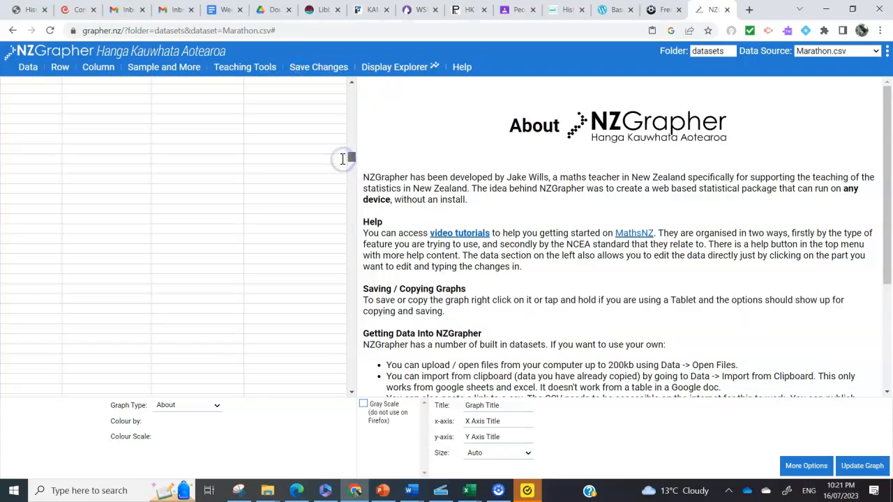
left_click_drag(351, 160, 361, 32)
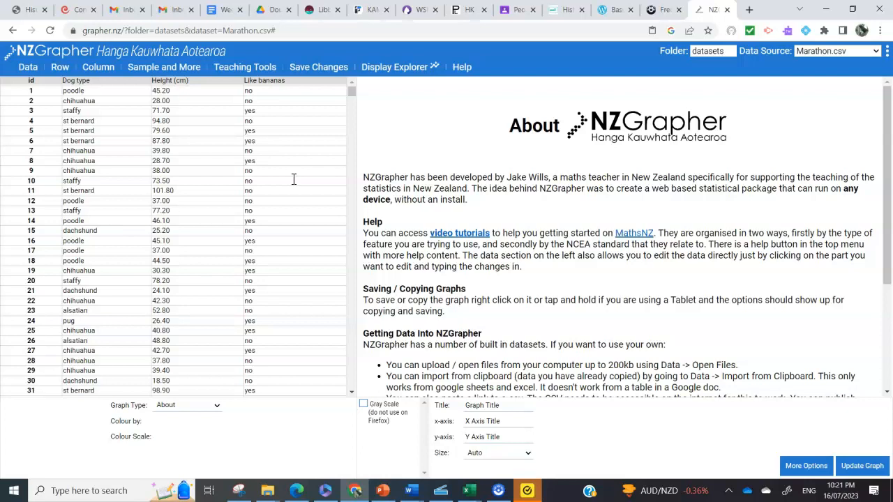
- Take a simple random sample of 200 from the dog data and check the sampled rows through to the last one
left_click(146, 70)
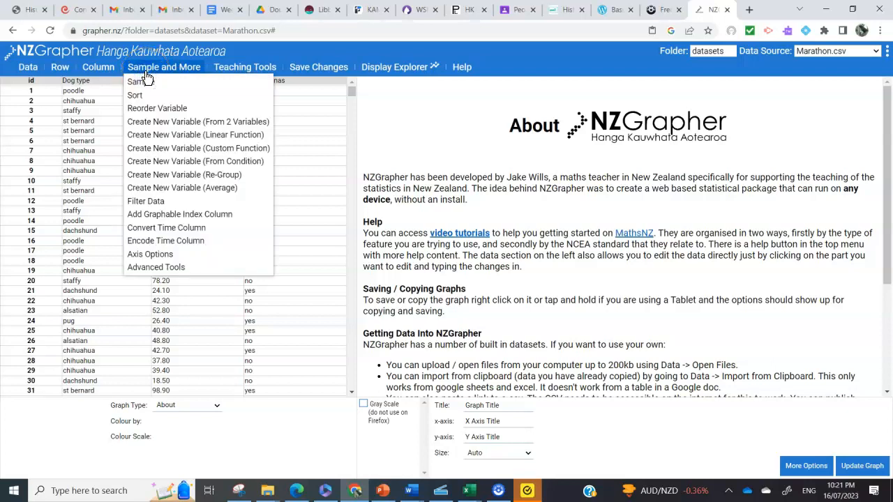
left_click(143, 81)
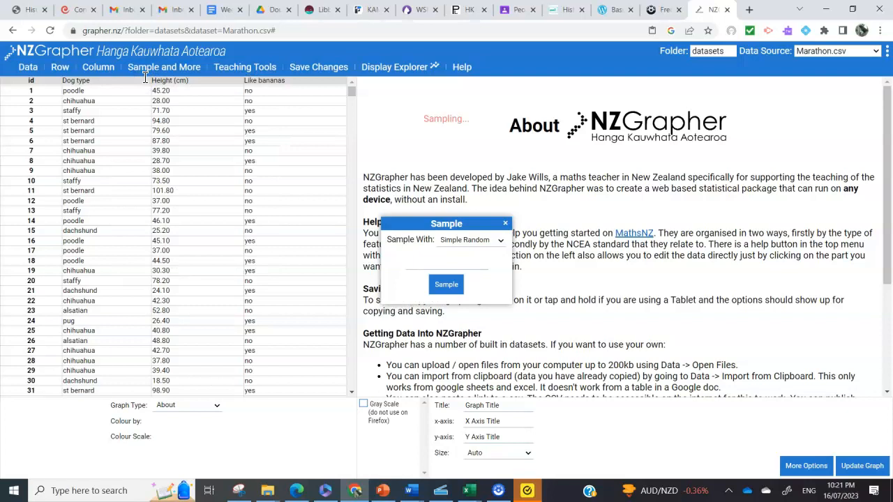
left_click(466, 258)
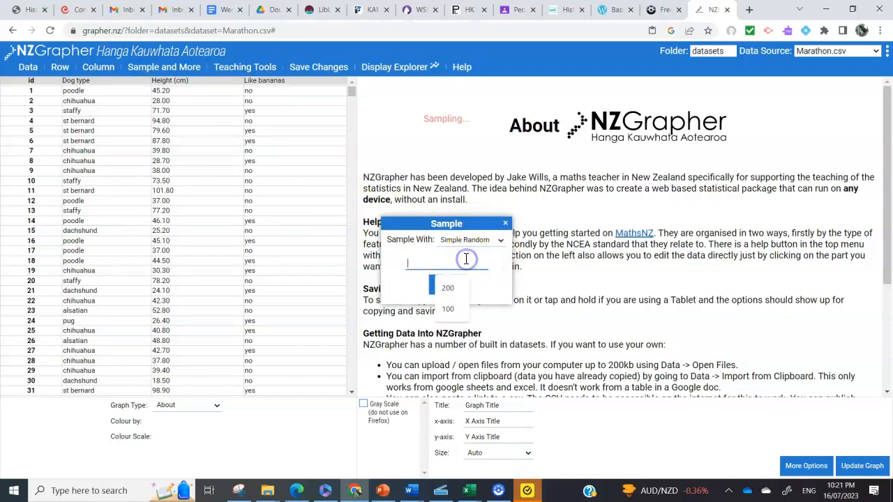
type("200")
left_click(448, 285)
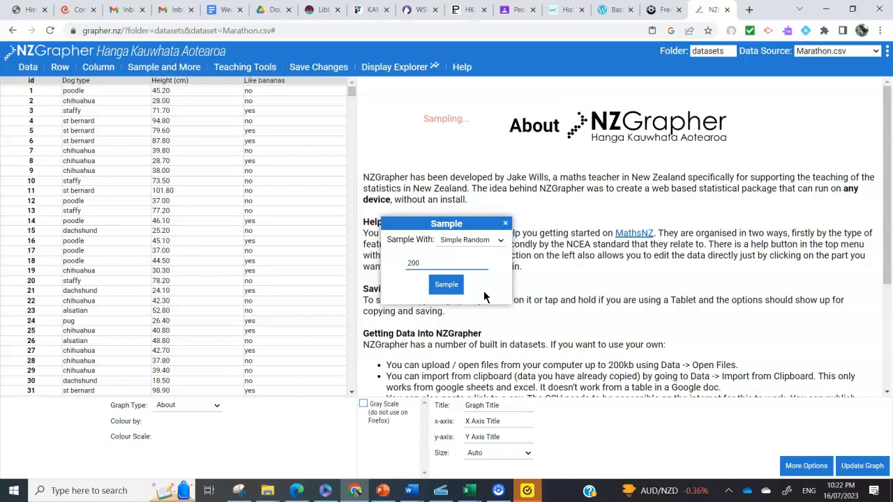
left_click(445, 285)
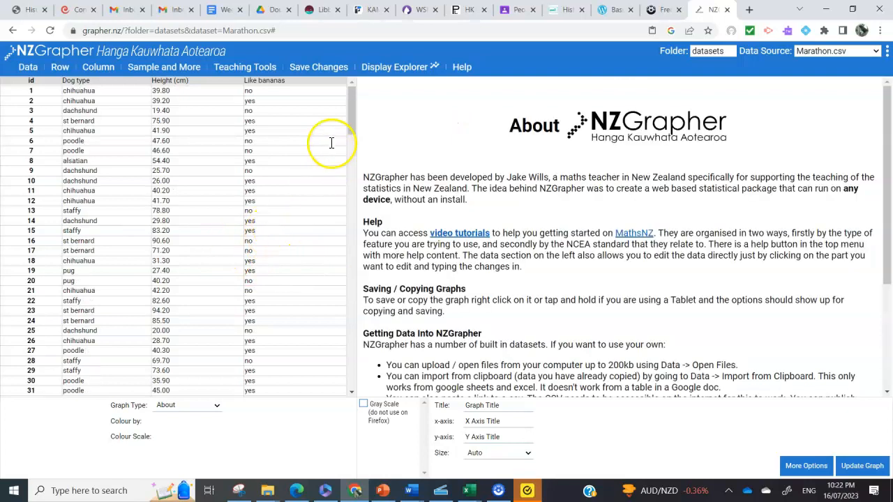
left_click_drag(349, 124, 331, 414)
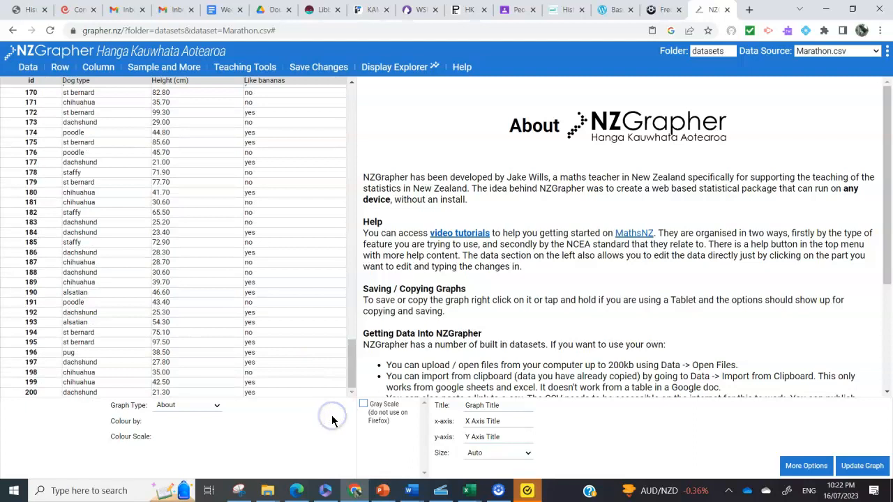
left_click_drag(348, 369, 353, 122)
left_click(343, 172)
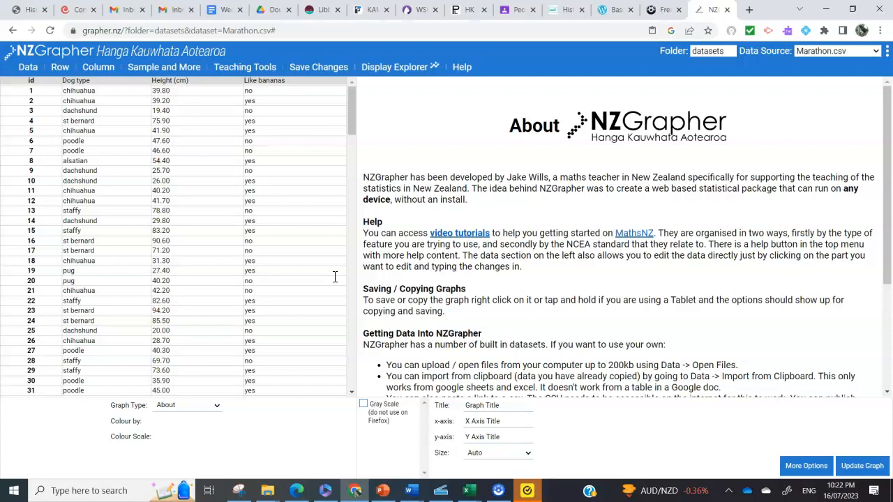
- Create a Dot Plot (and Box and Whisker) graph with Height (cm) as Numerical 1 and Like bananas as Category 1
left_click(185, 406)
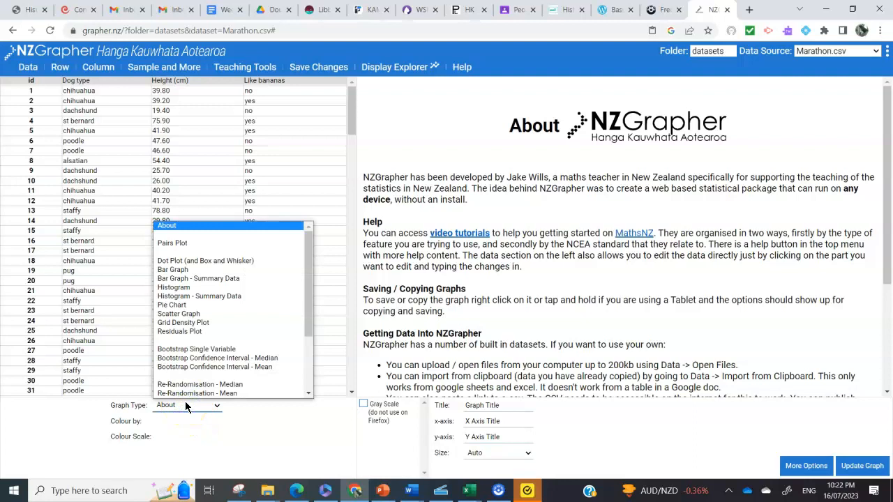
left_click(189, 261)
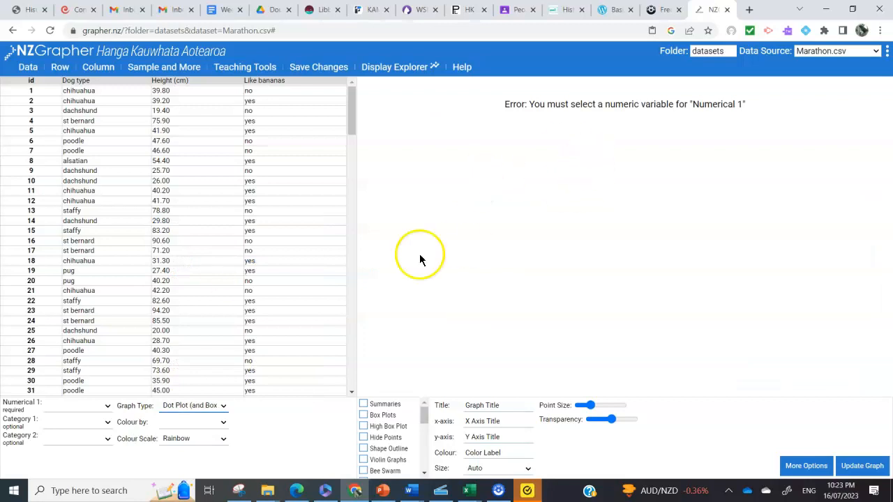
left_click(108, 408)
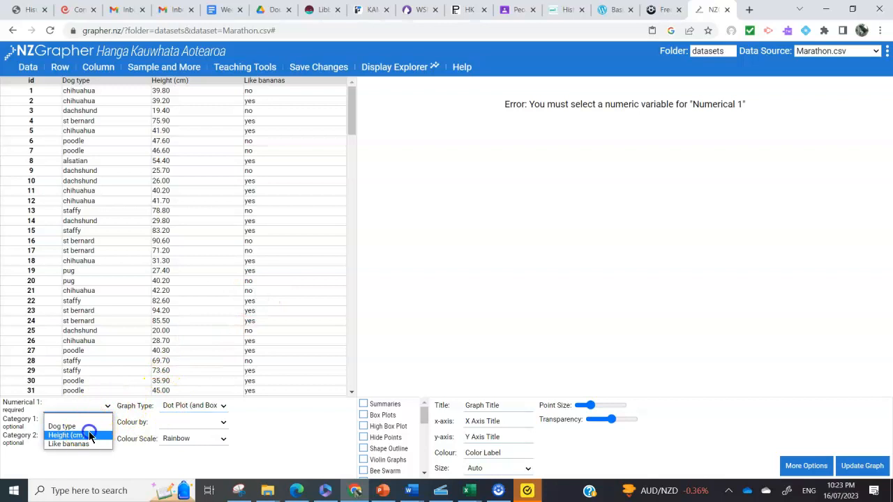
left_click(89, 435)
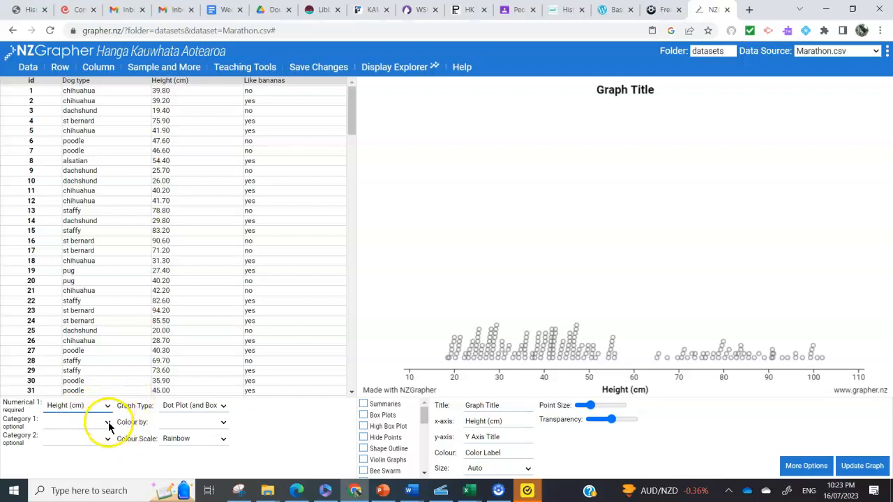
left_click(109, 423)
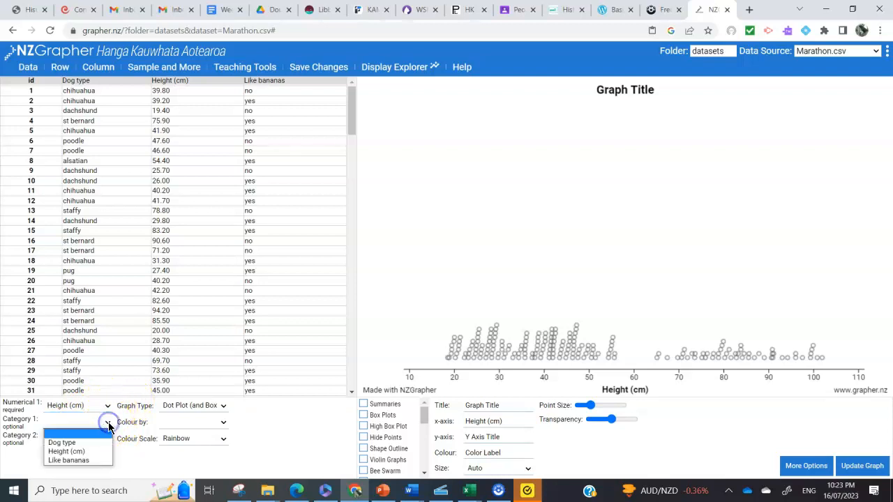
left_click(79, 461)
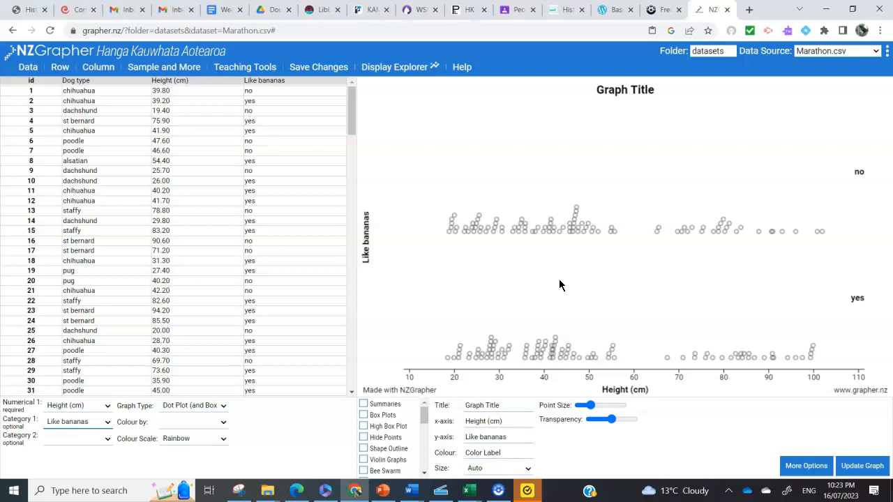
- Add box plots and summary statistics to the height dot plots
scroll(175, 237, "down", 9)
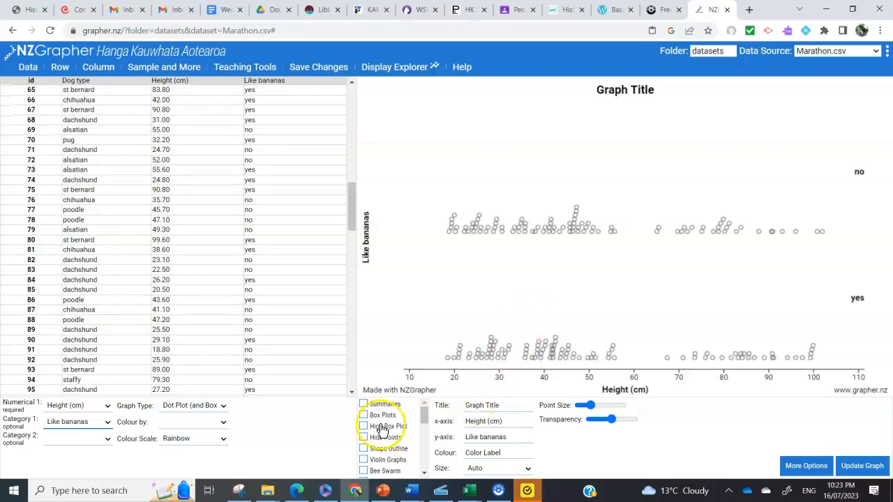
left_click(363, 416)
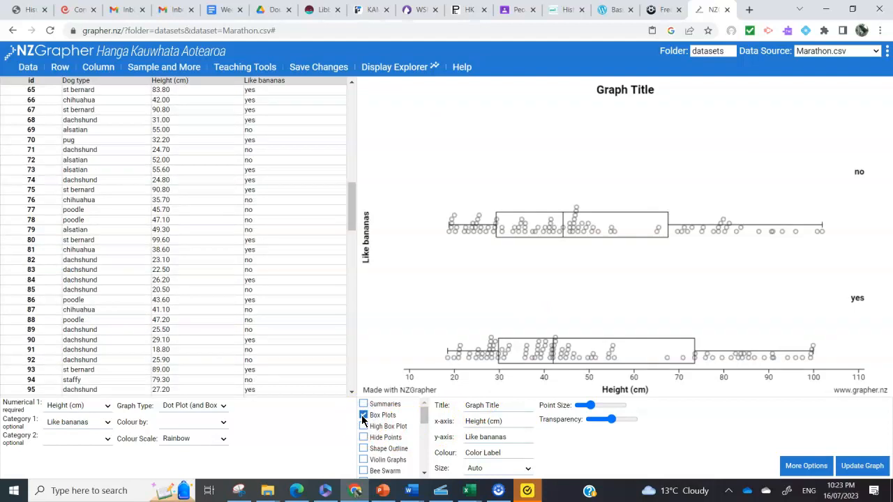
left_click(364, 404)
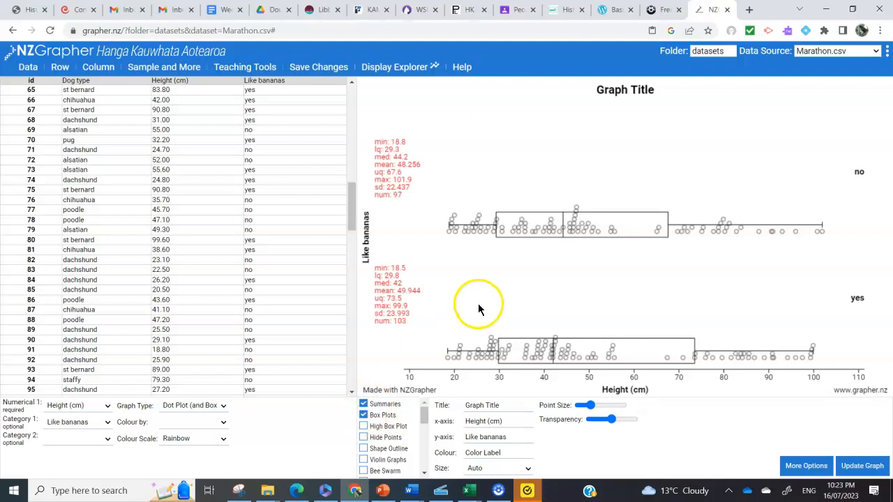
scroll(447, 331, "down", 15)
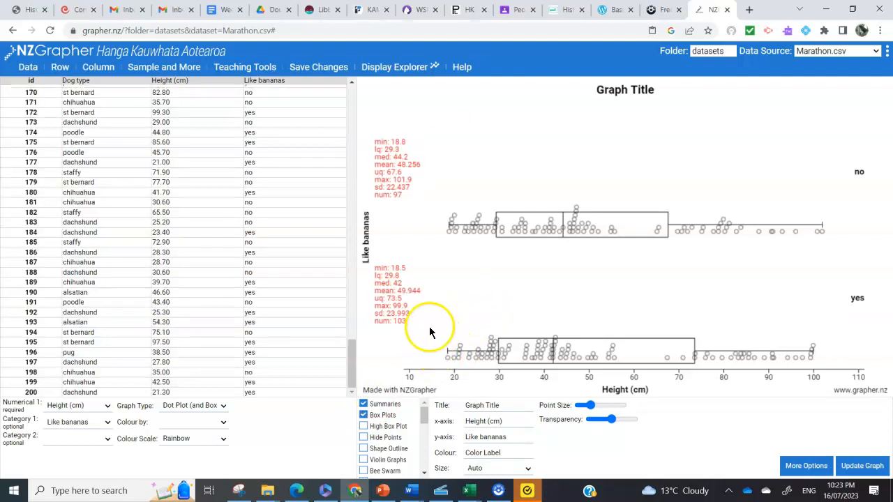